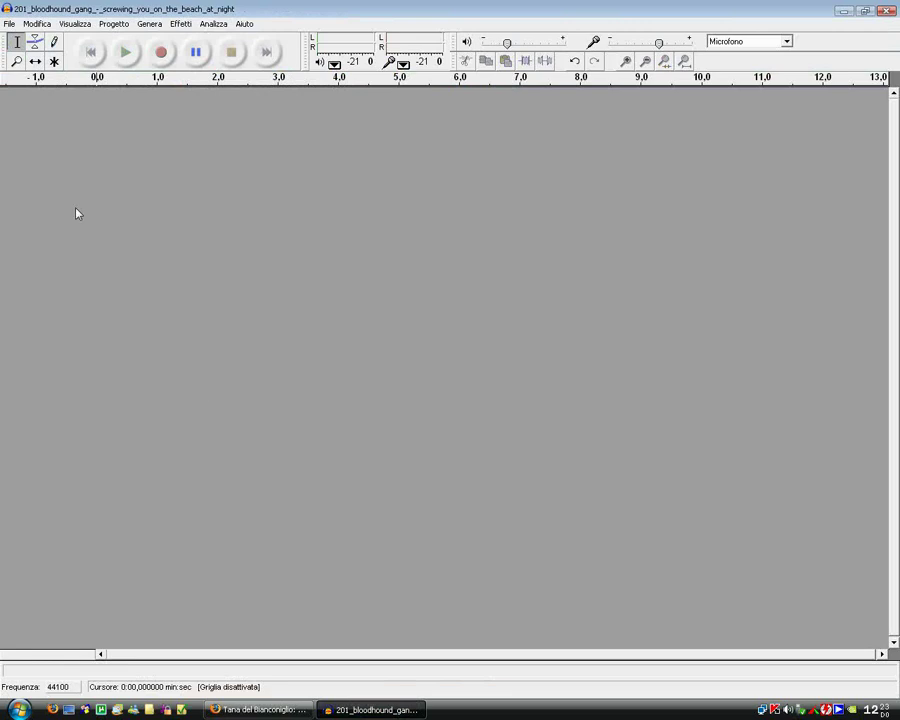
Step: Import the audio file 201_bloodhound_gang_-_screwing_you_on_the_beach_at_night.mp3 from the AudacityPortable folder
left_click(113, 23)
left_click(110, 37)
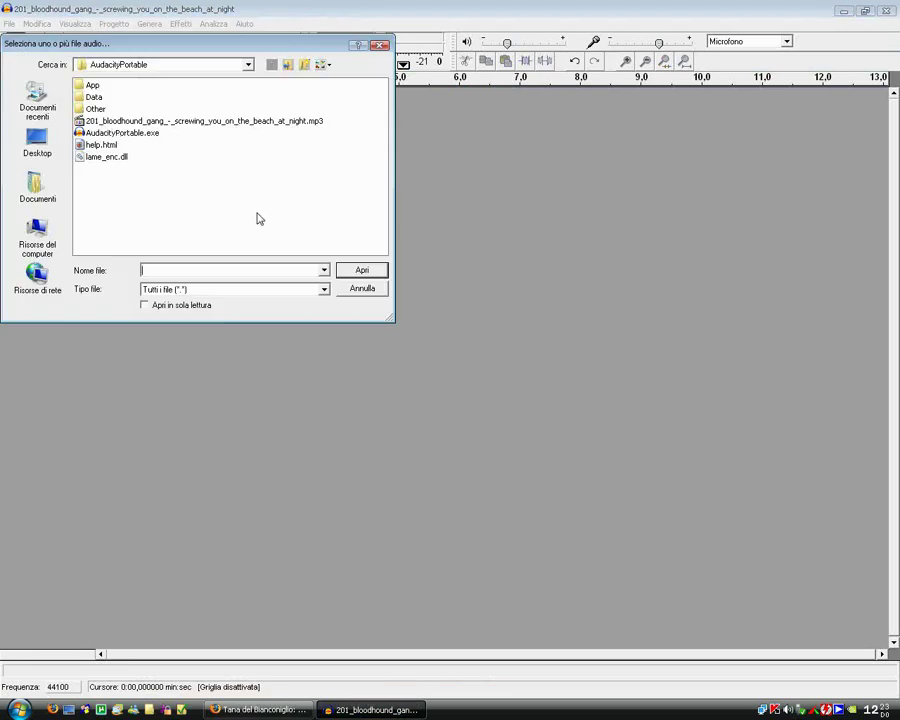
left_click(93, 121)
double_click(93, 121)
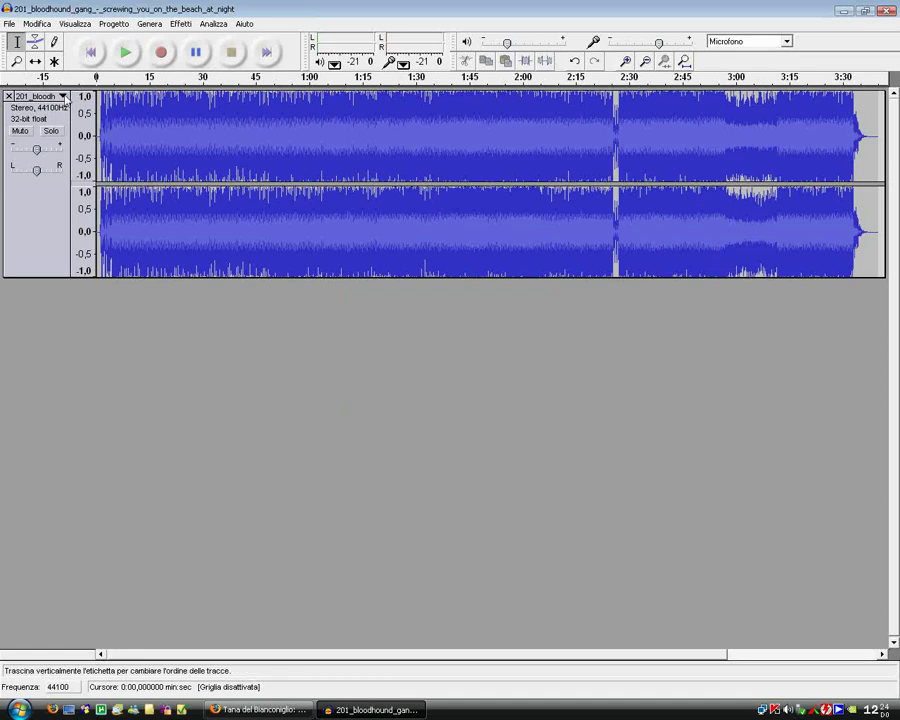
Step: Split the imported stereo track into separate left and right channel tracks
left_click(65, 97)
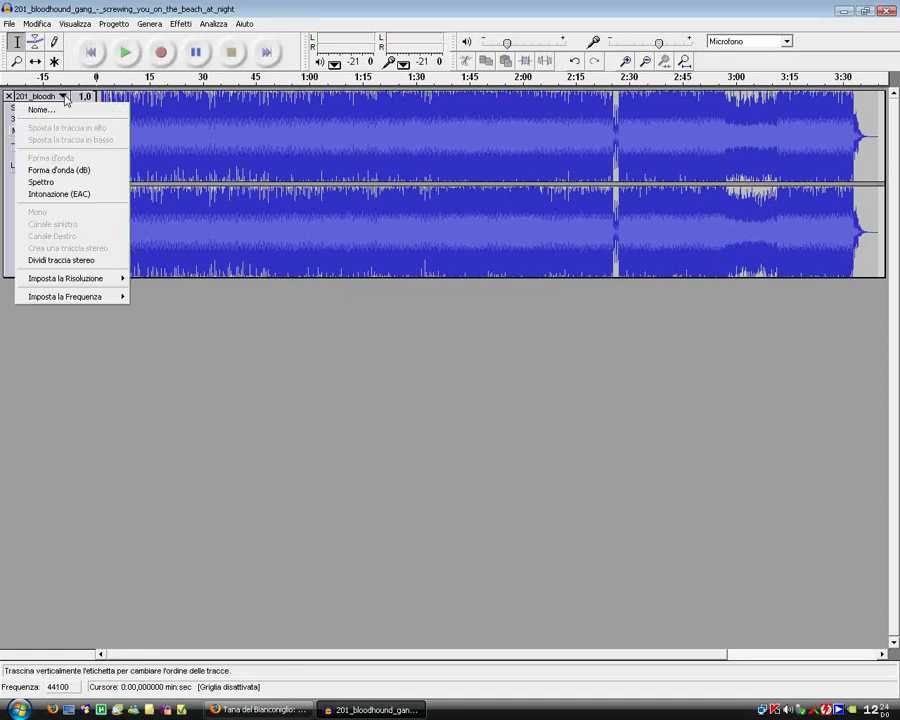
left_click(64, 97)
left_click(63, 97)
left_click(58, 260)
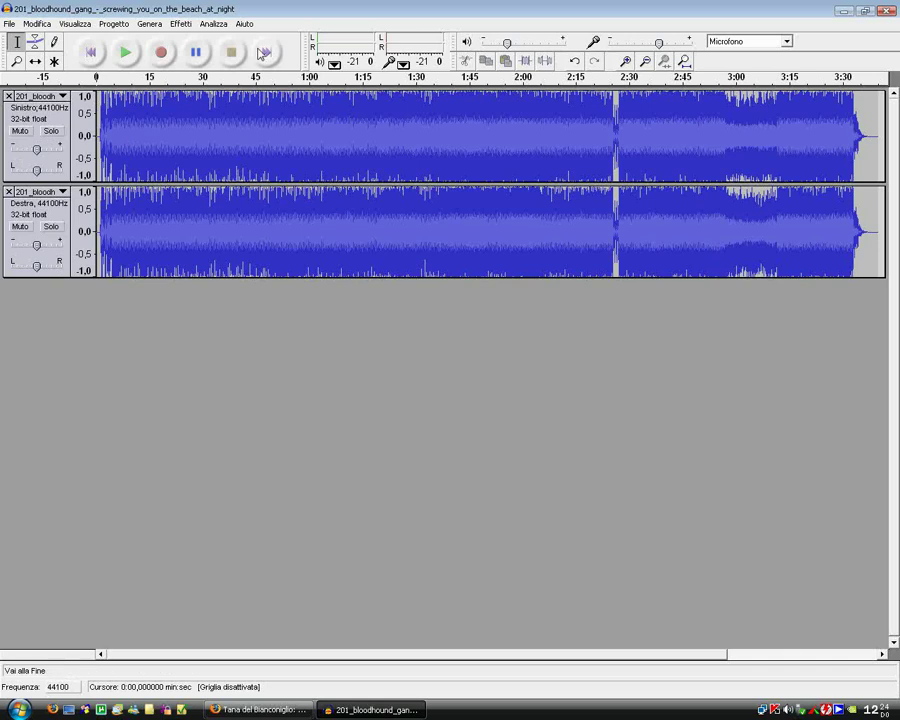
Step: Add two new empty mono audio tracks below the split channels
left_click(113, 23)
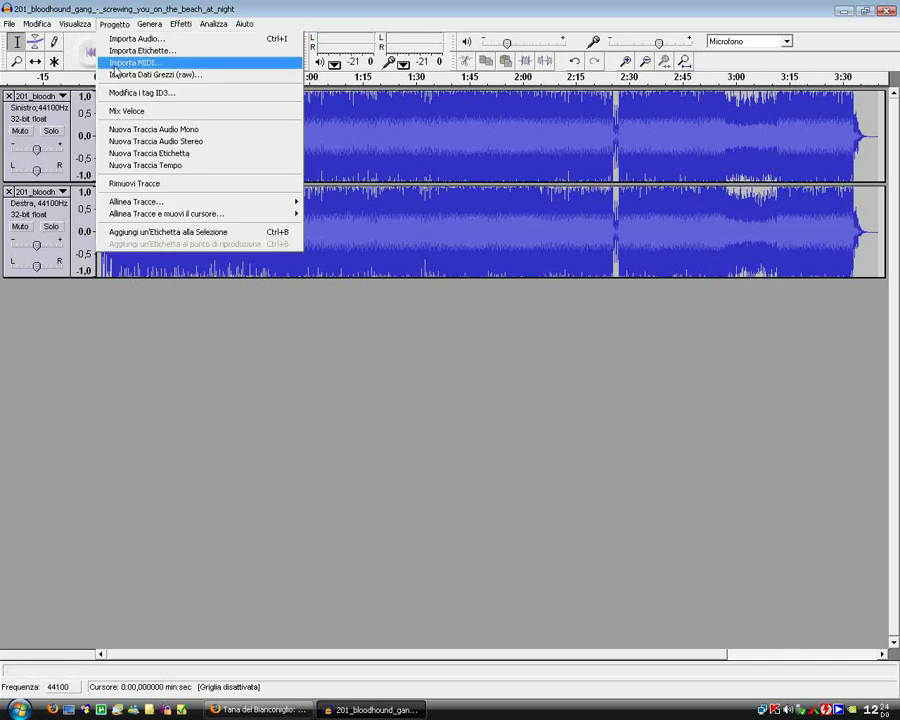
left_click(122, 131)
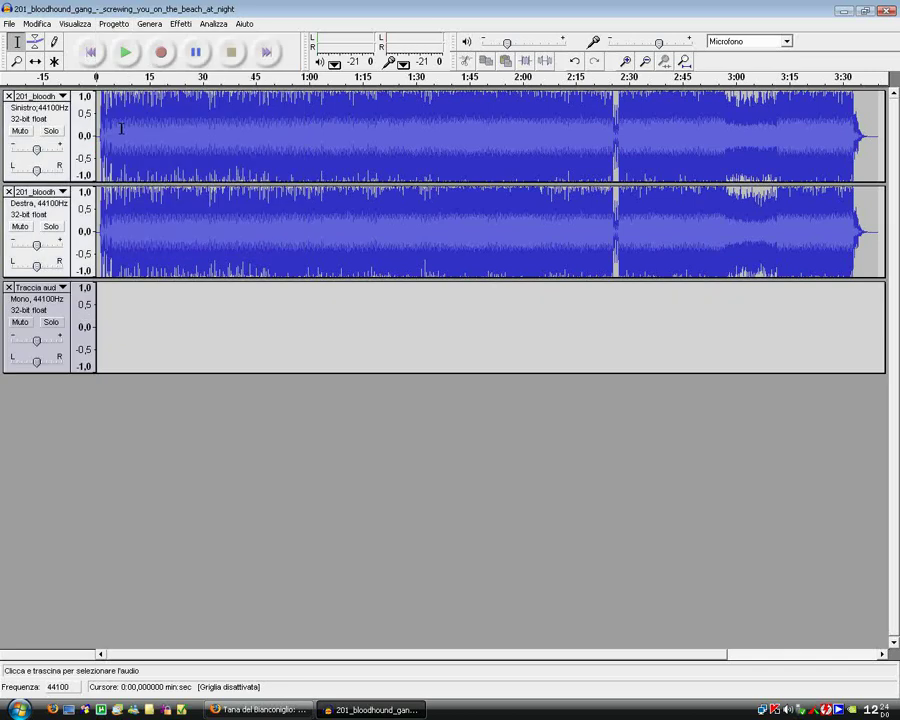
left_click(115, 24)
left_click(120, 129)
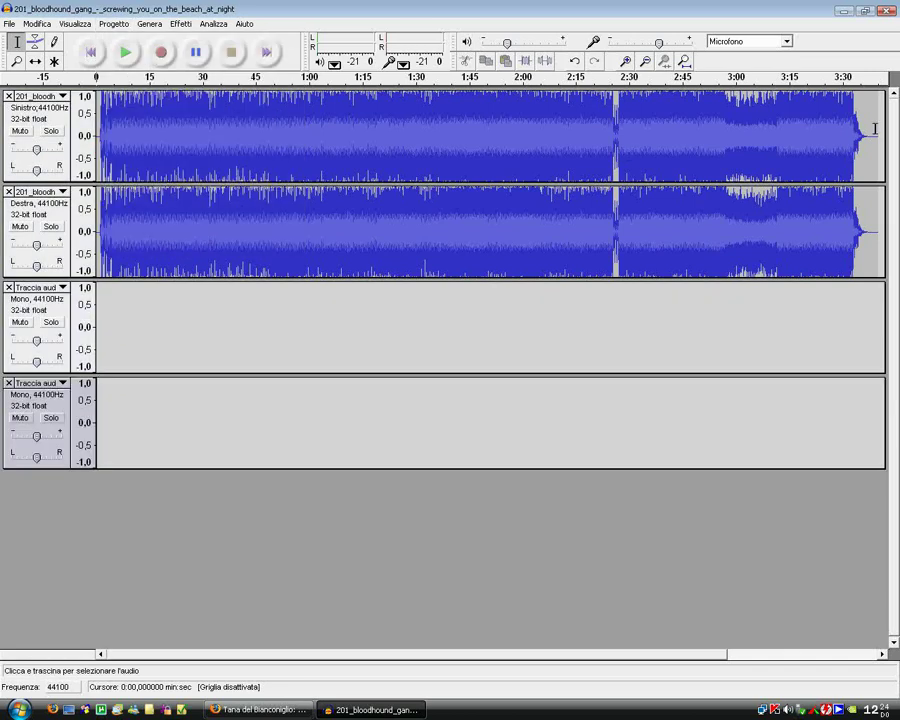
Step: Copy the entire left channel audio and paste it into the first new mono track
left_click_drag(880, 128, 82, 124)
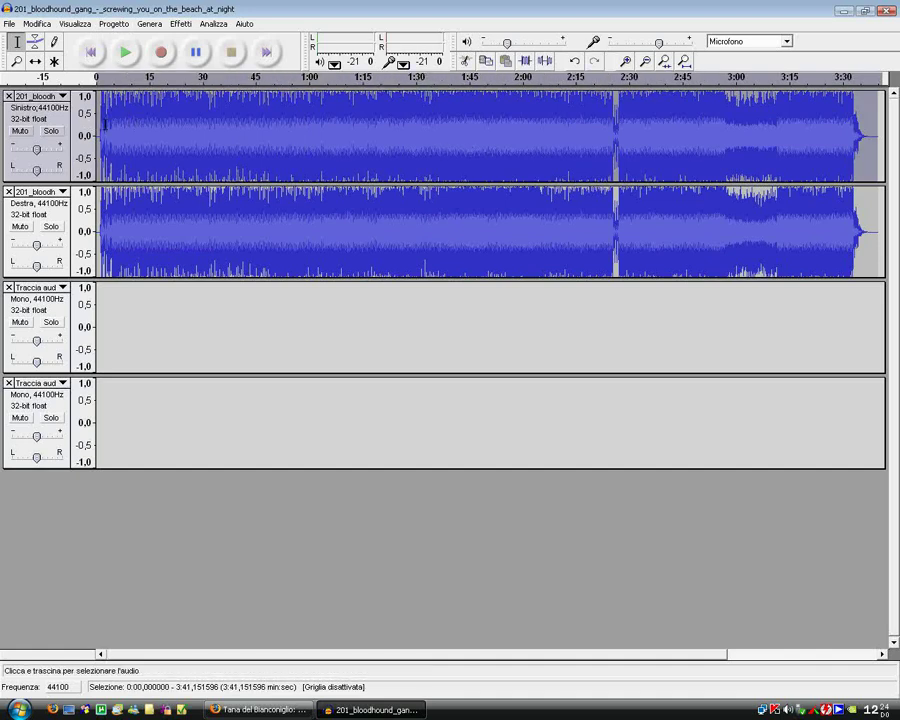
left_click(38, 23)
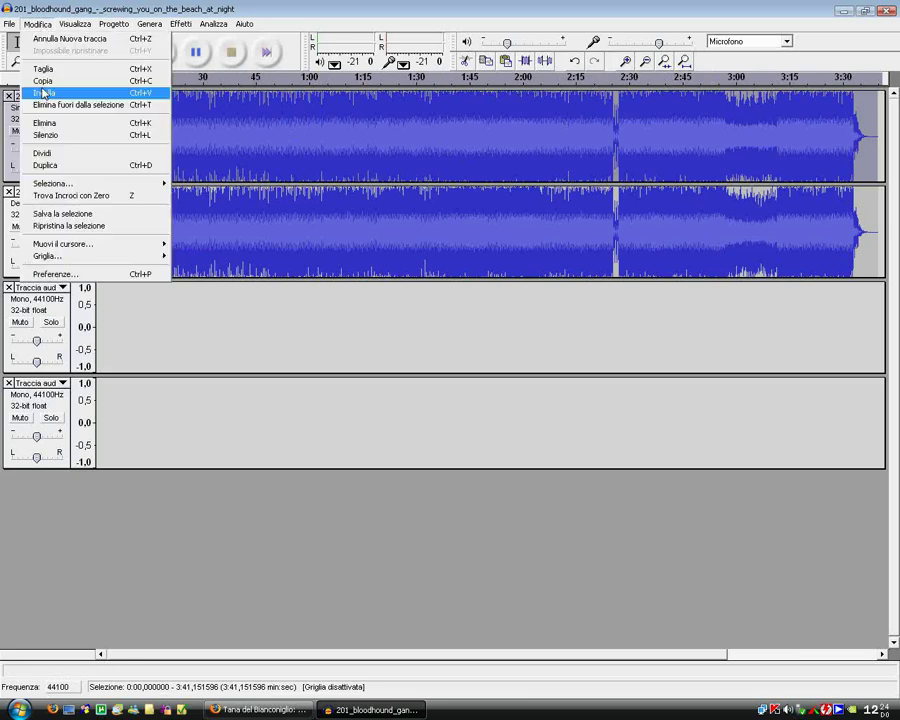
left_click(198, 292)
left_click(220, 327)
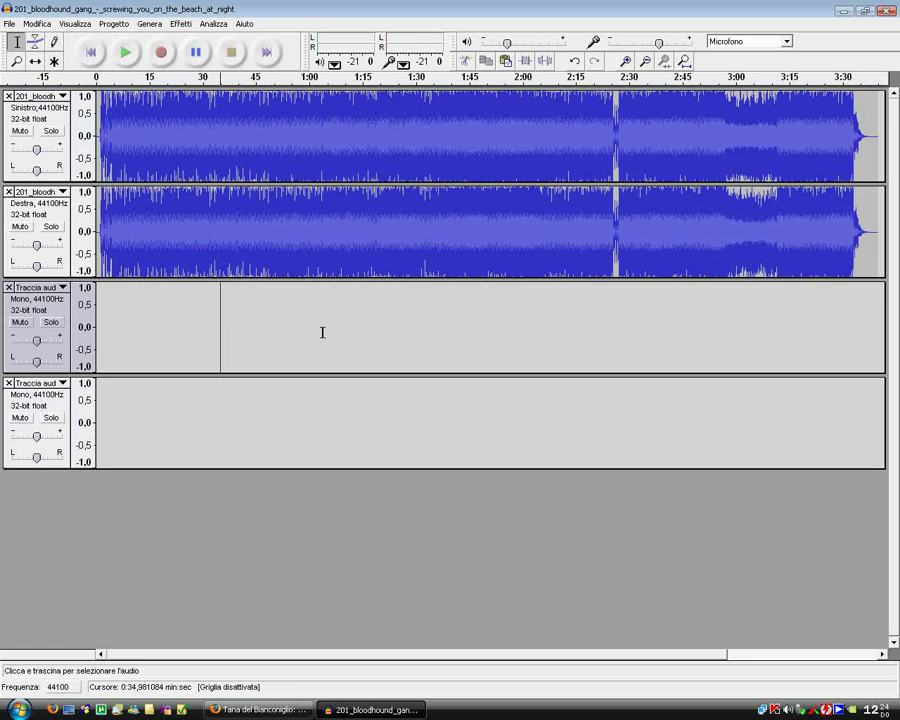
key("ctrl+v")
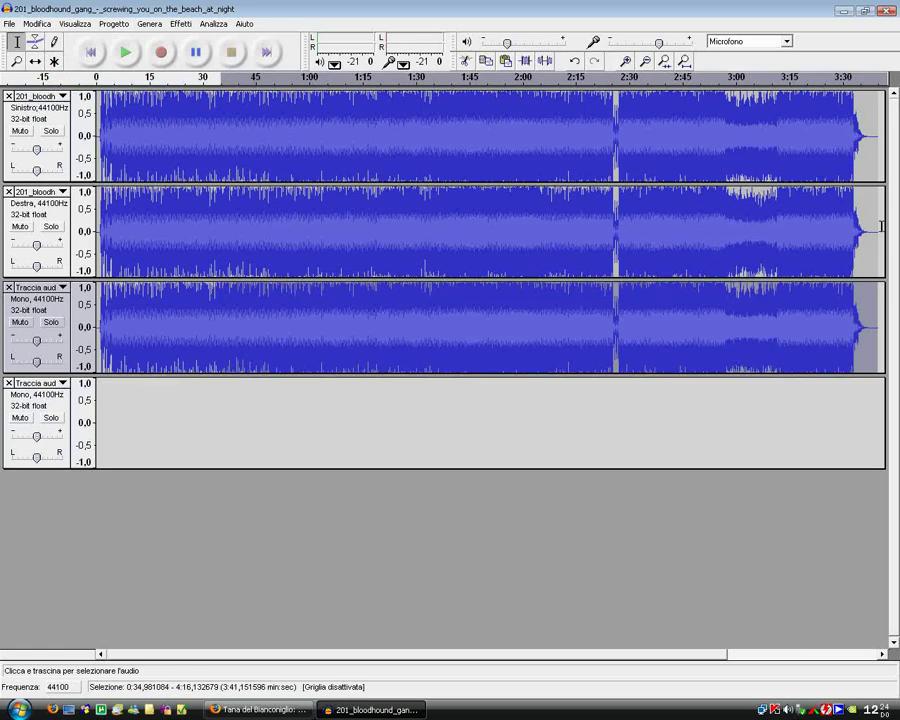
Step: Copy the entire right channel audio and paste it into the second new mono track
left_click_drag(881, 226, 87, 226)
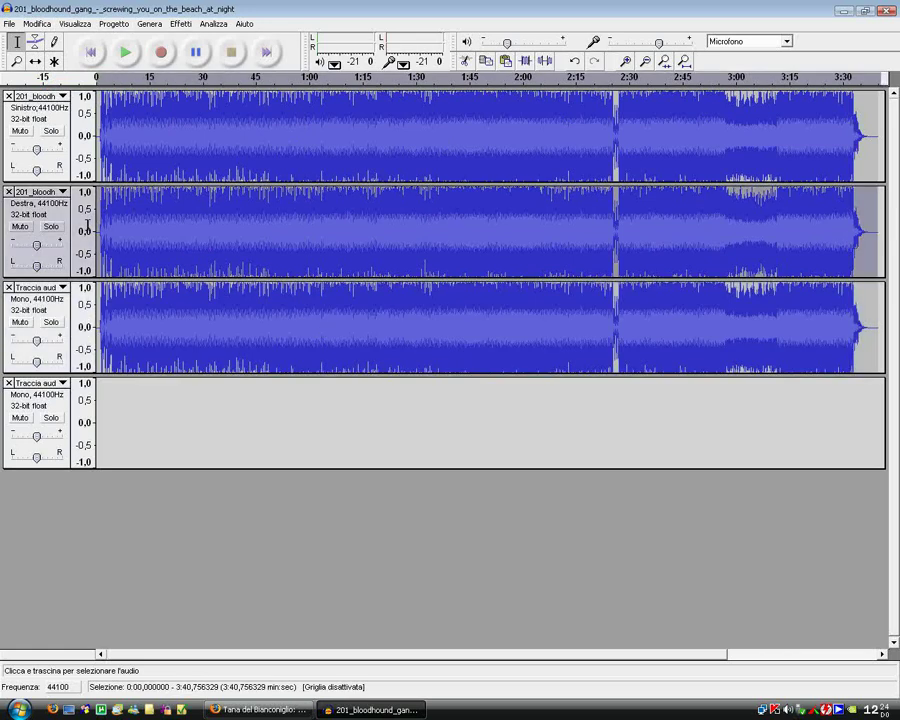
left_click(514, 424)
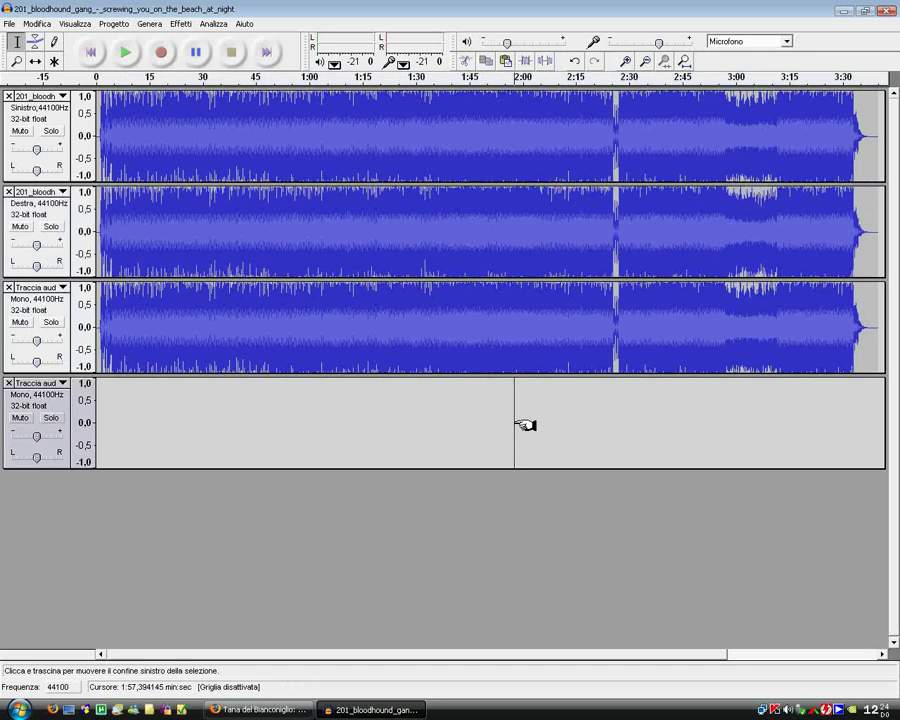
key("ctrl+v")
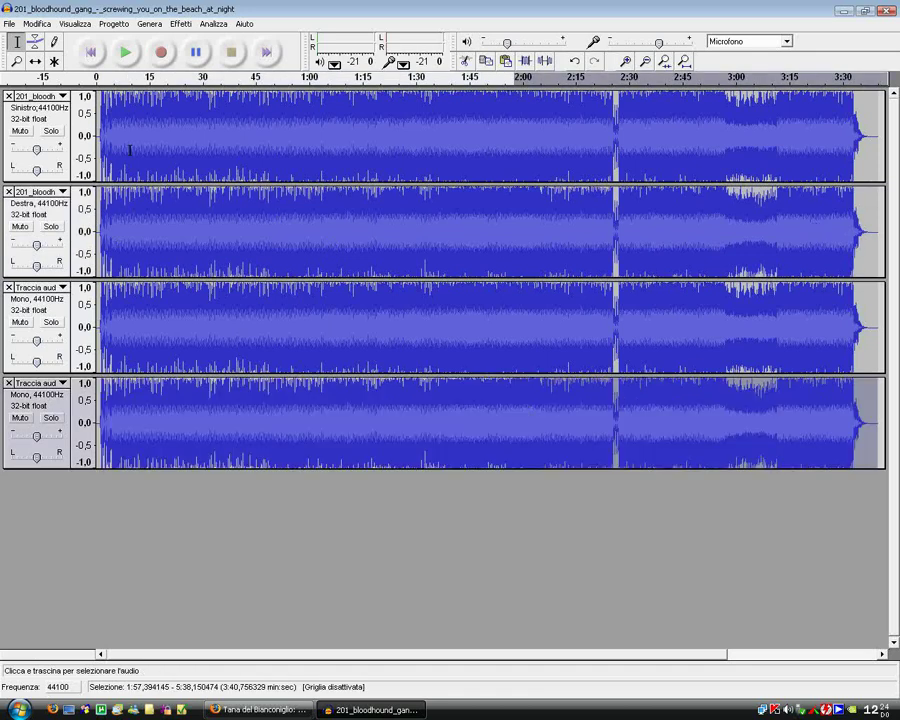
Step: Remove the original right and left channel tracks, keeping only the two mono copies
left_click(8, 191)
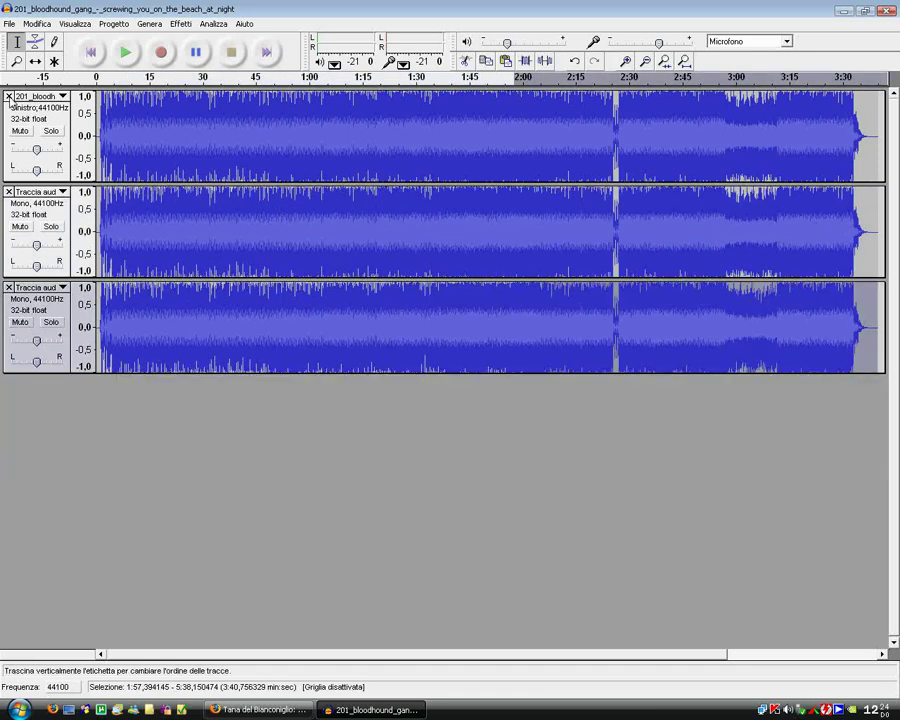
left_click(8, 96)
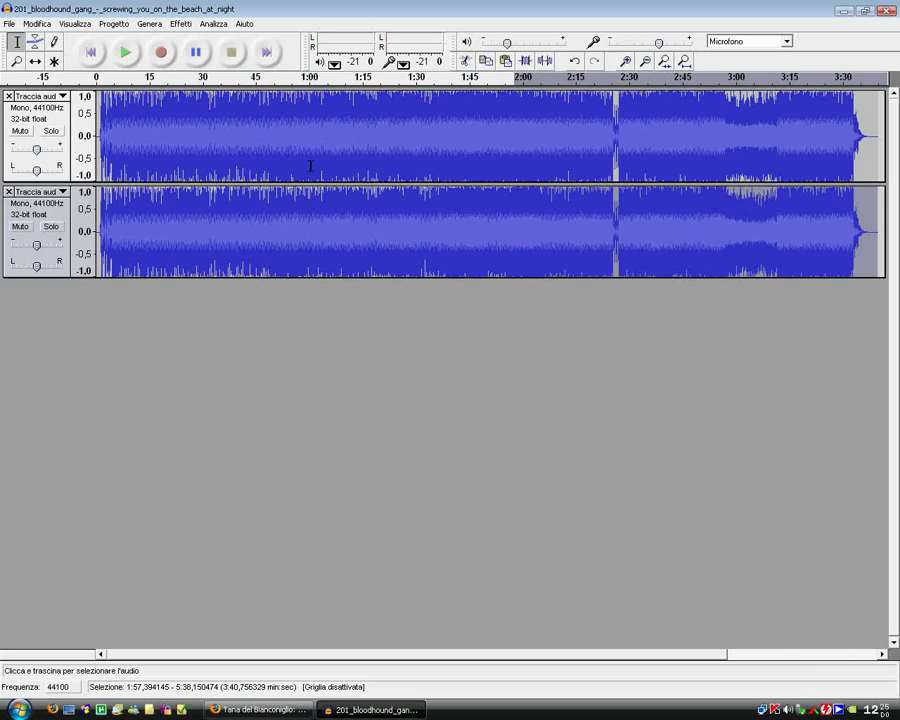
Step: Apply Quick Mix (Mix Veloce) to the lower mono track
left_click(518, 207)
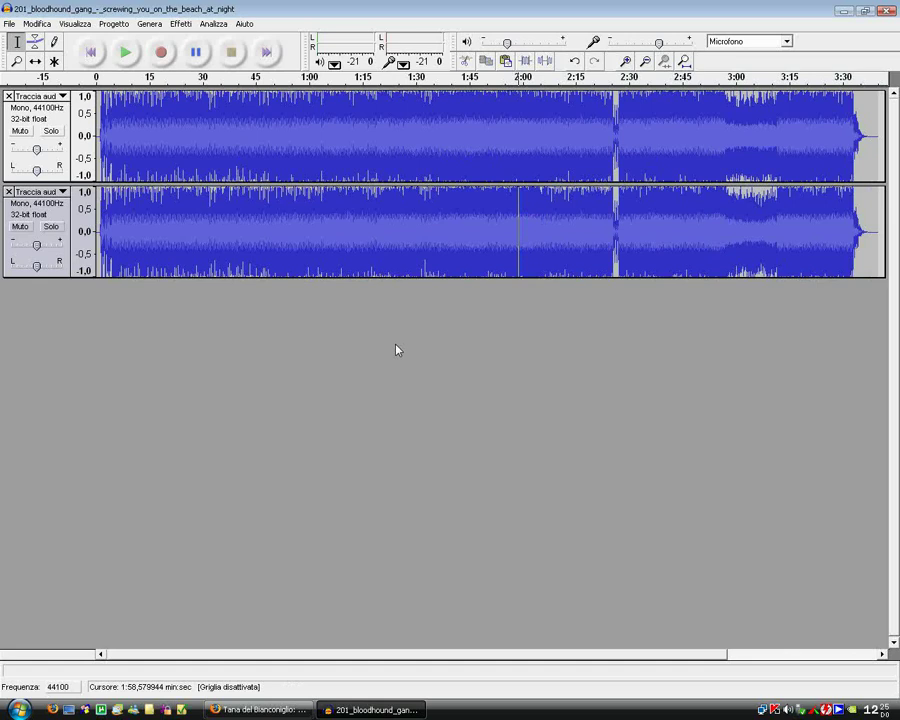
left_click(113, 23)
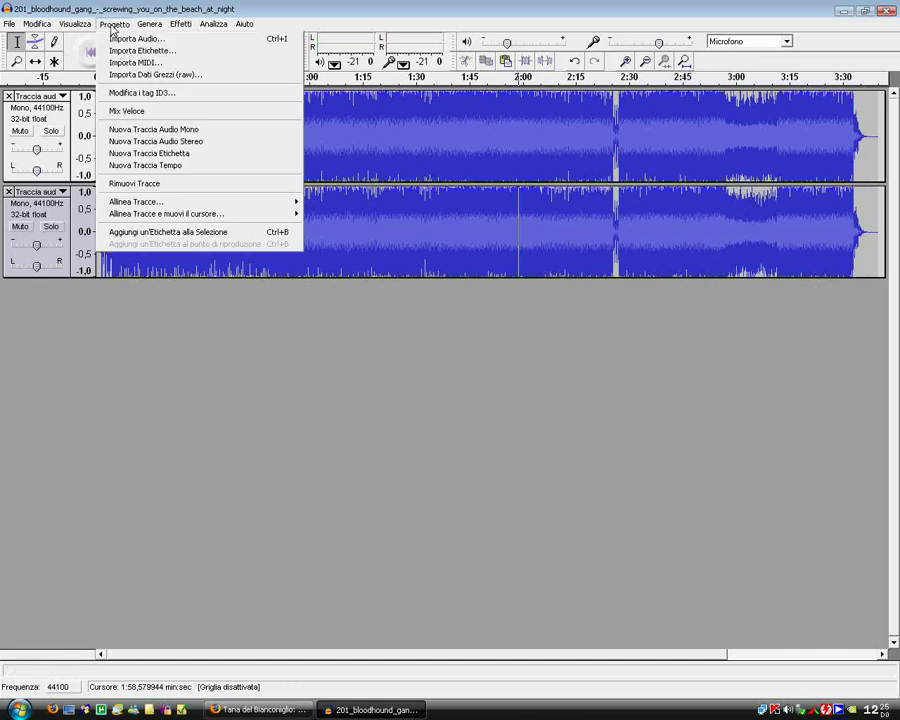
left_click(126, 111)
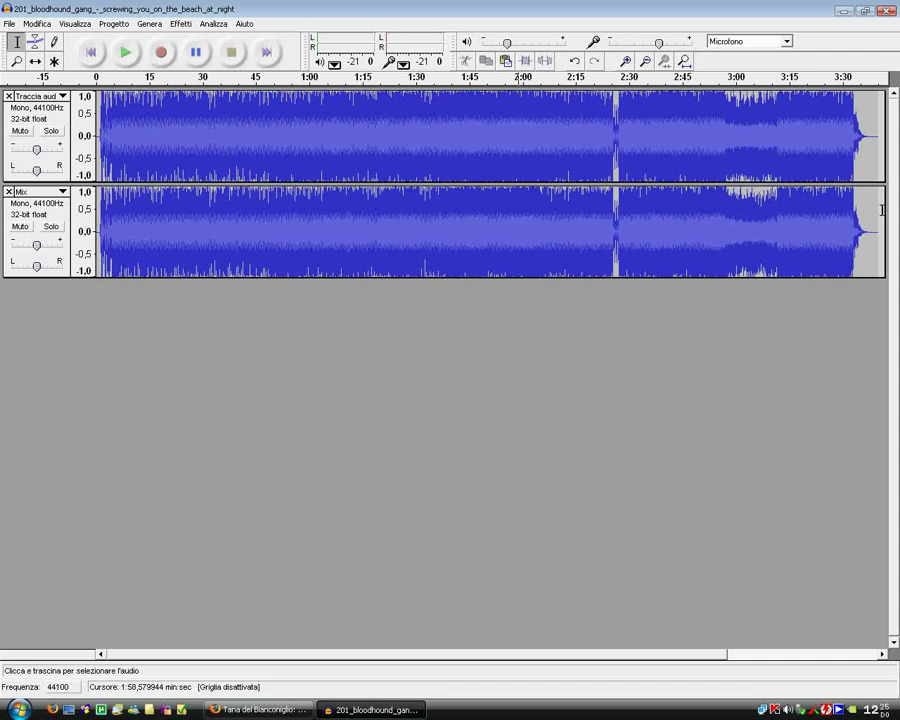
Step: Select the whole Mix track and apply the Invert (Inverti) effect to it
left_click_drag(875, 204, 76, 242)
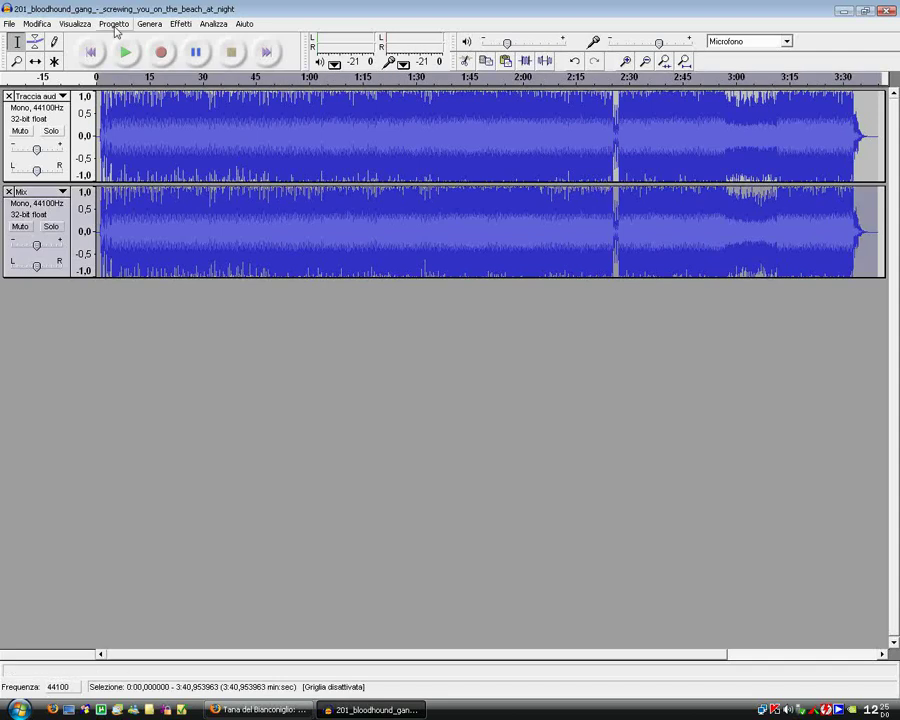
left_click(180, 24)
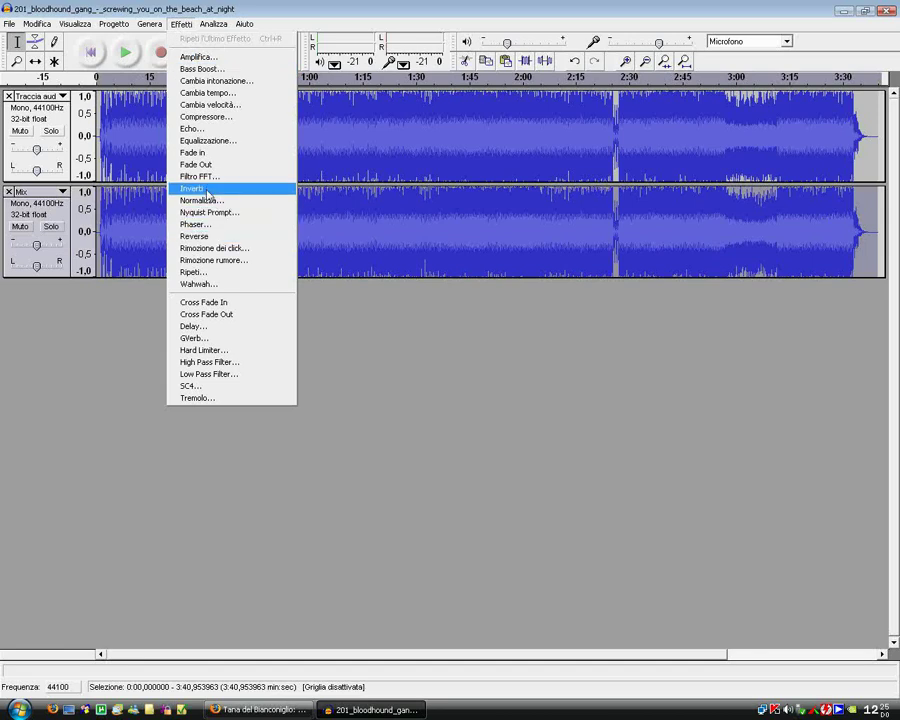
left_click(207, 191)
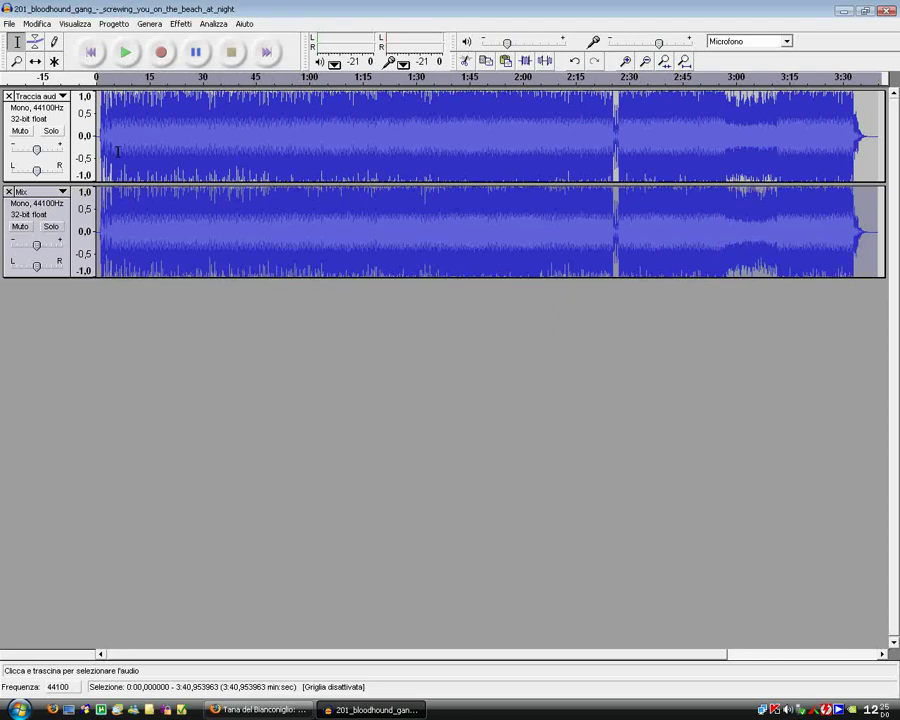
Step: Play both tracks together to check the sound, recentre the Mix track's gain, and stop playback
left_click(127, 56)
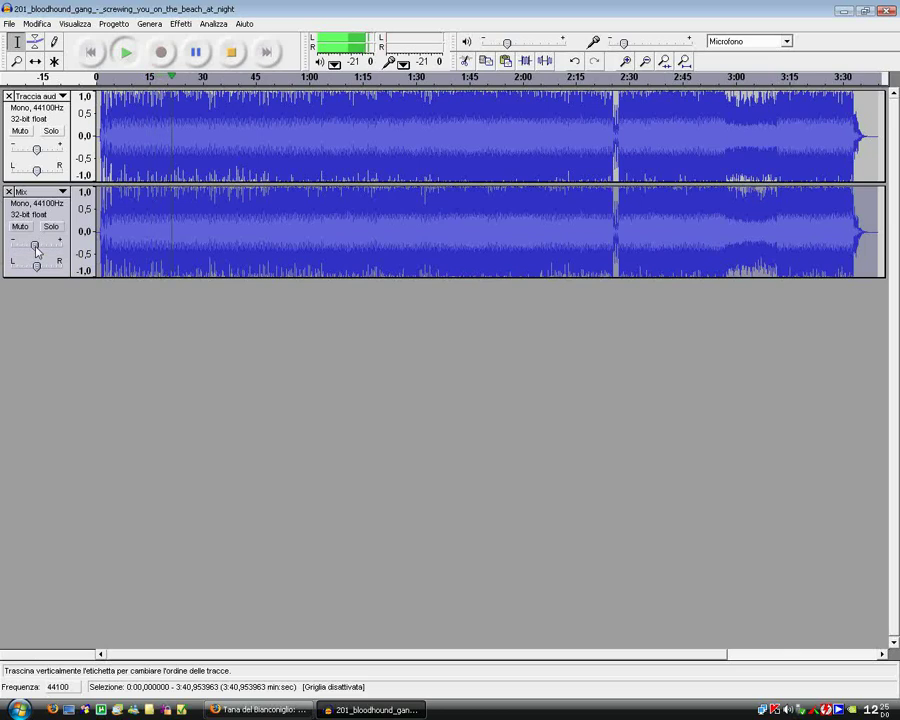
left_click_drag(35, 249, 37, 249)
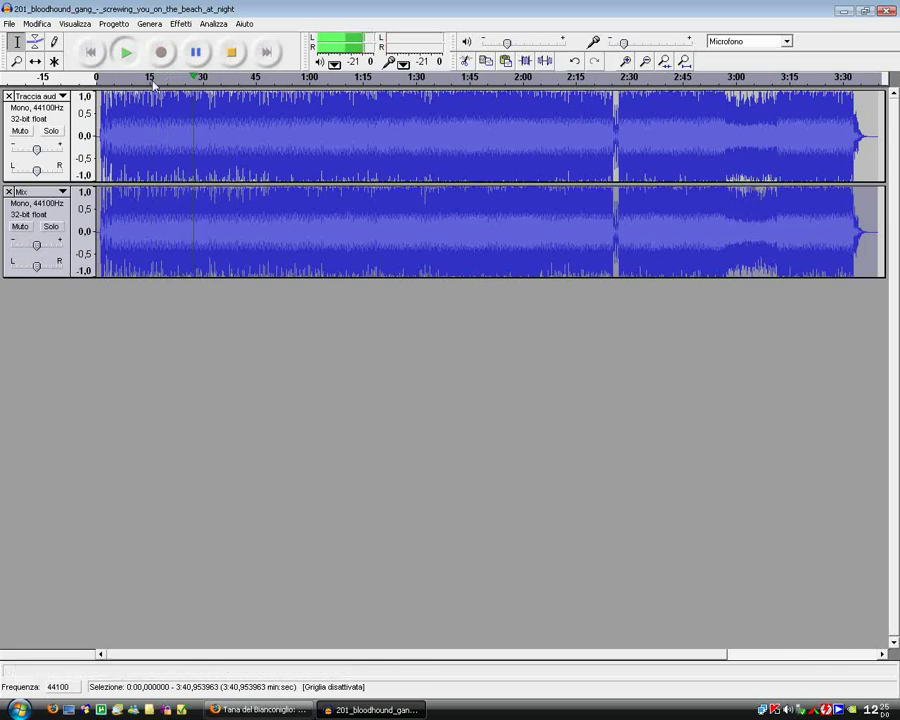
left_click(232, 55)
Step: Export the project as an MP3 to the Desktop under its suggested name, accepting the mono mixdown
left_click(9, 23)
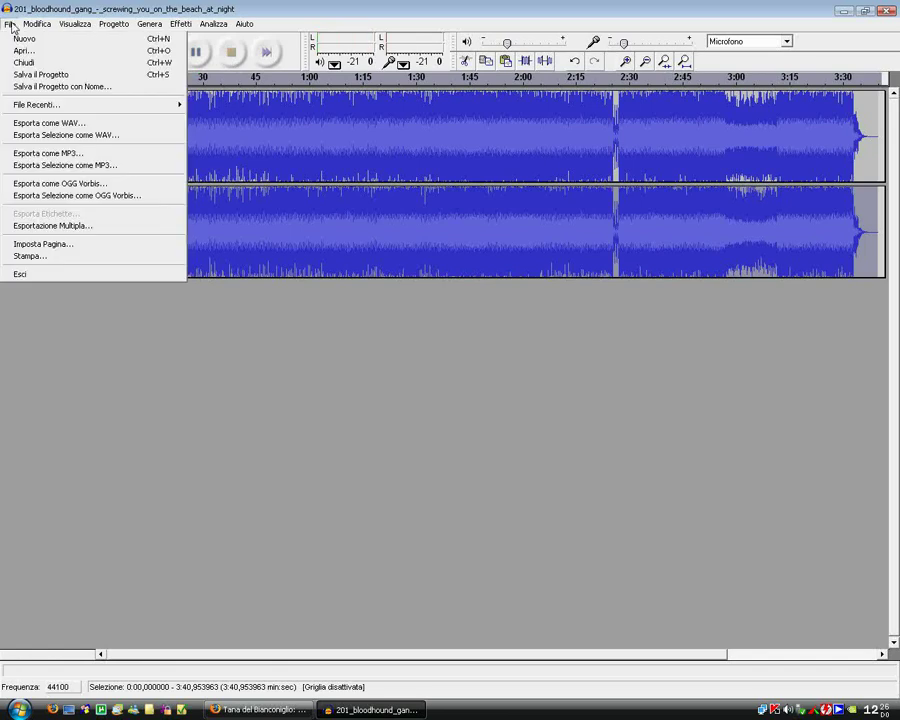
left_click(37, 150)
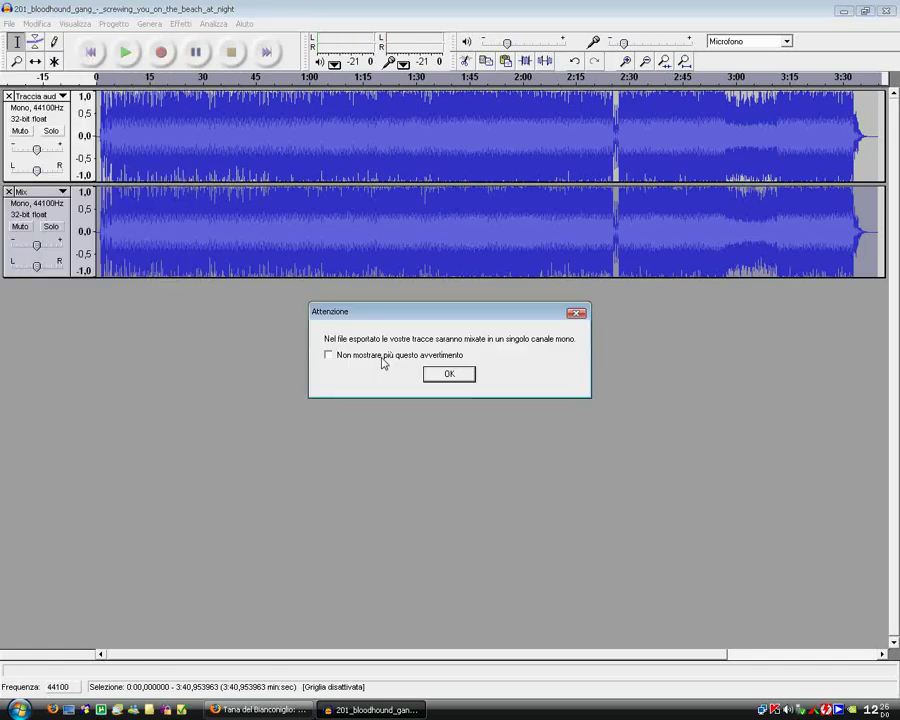
left_click(382, 358)
left_click(452, 375)
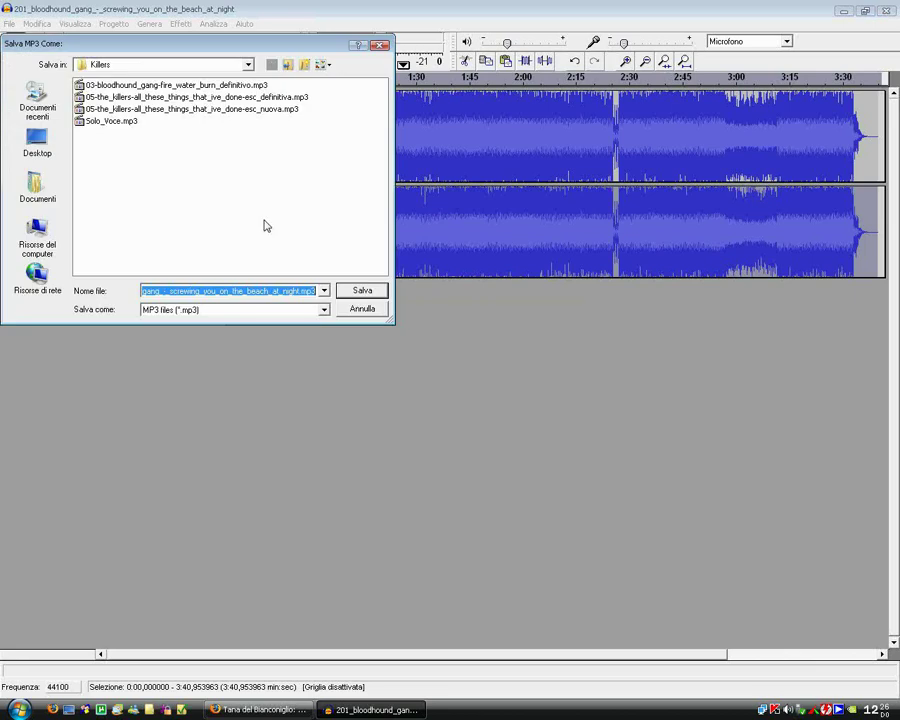
left_click(37, 142)
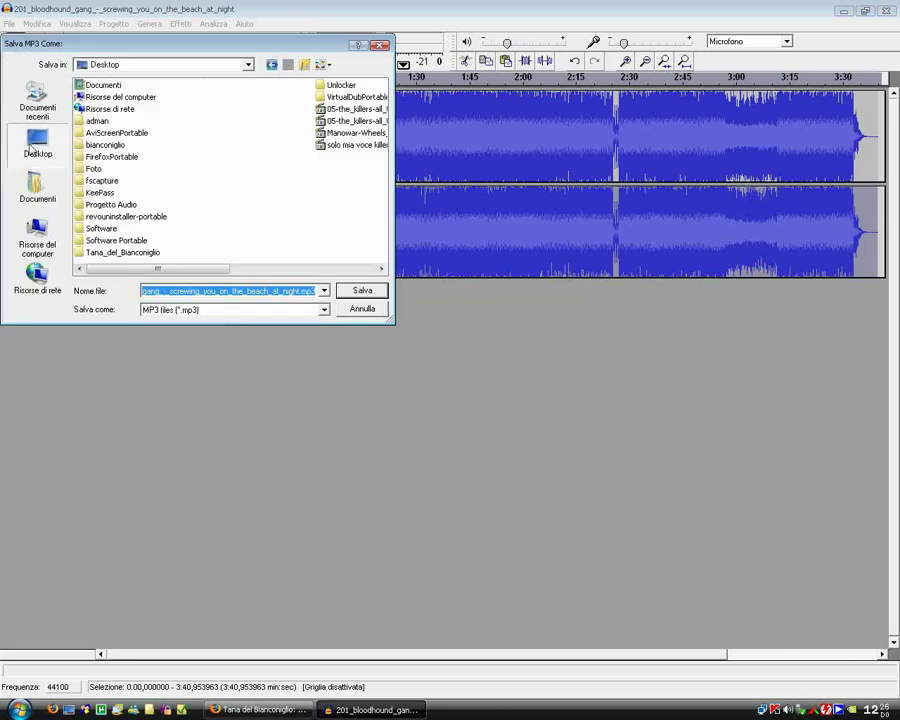
left_click(361, 291)
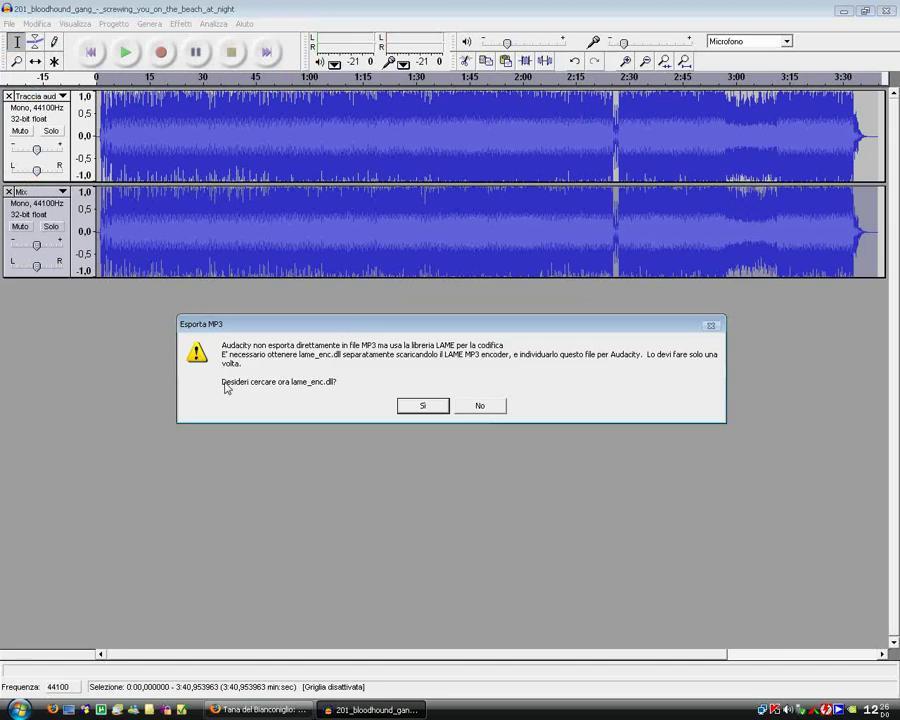
Step: Locate the LAME encoder for the MP3 export by opening lame_enc.dll from Software Portable > AudacityPortable
left_click(423, 406)
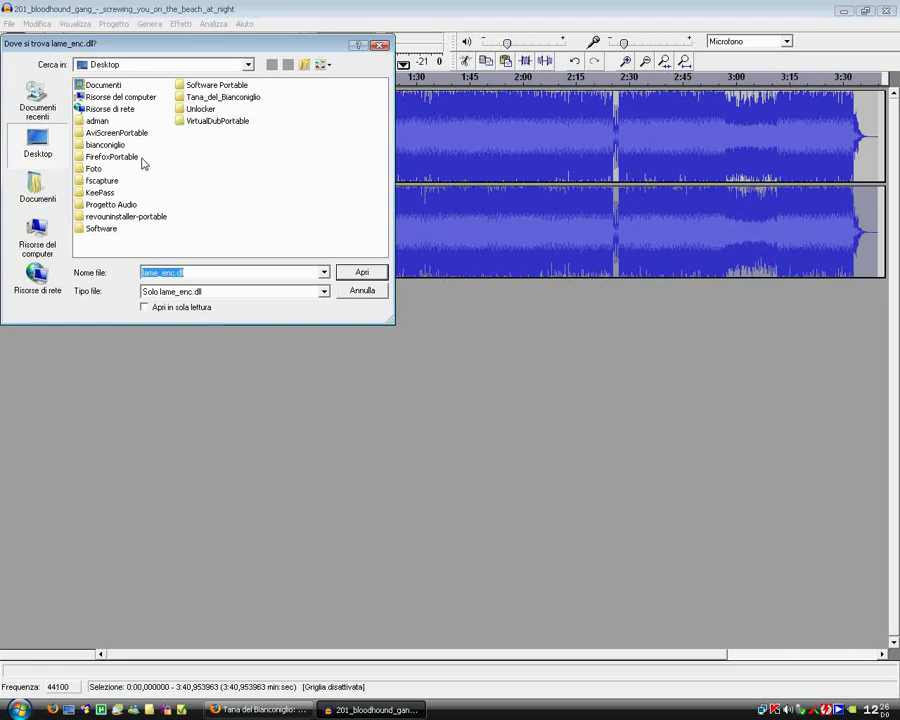
double_click(218, 87)
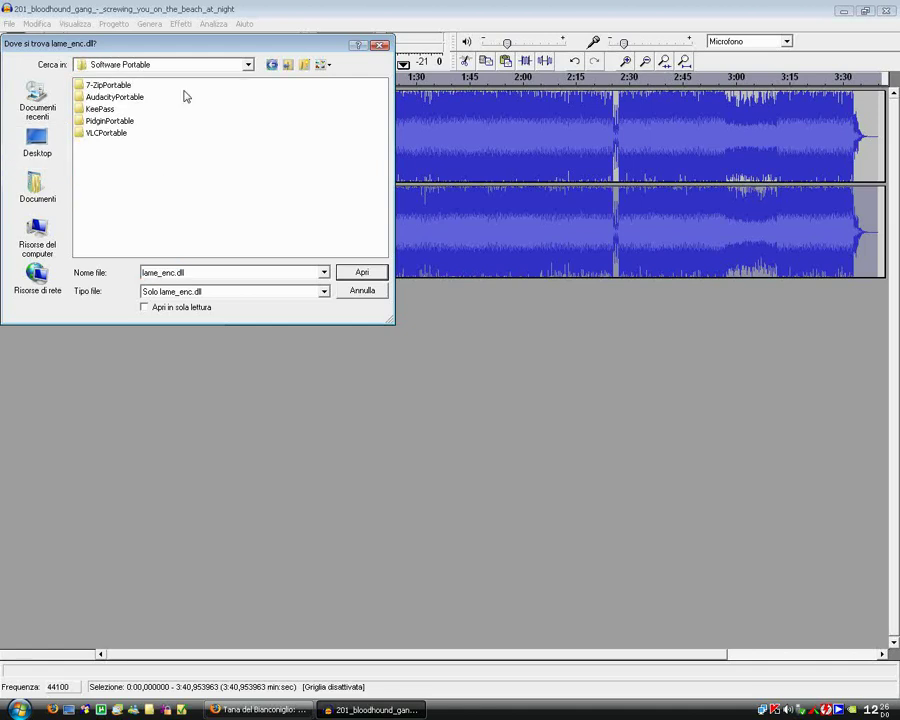
double_click(112, 97)
left_click(100, 121)
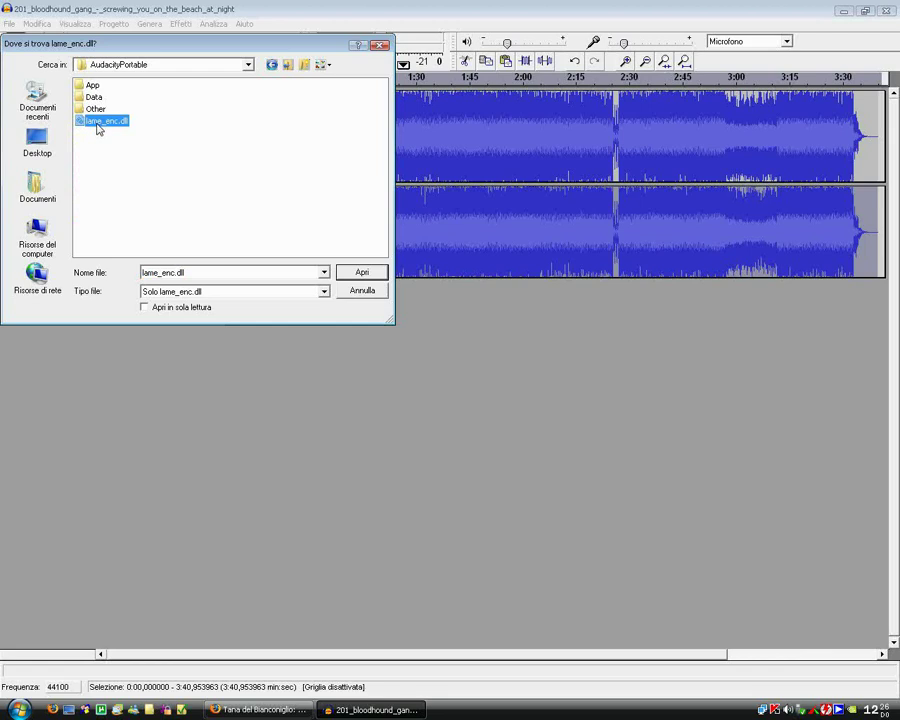
key("Return")
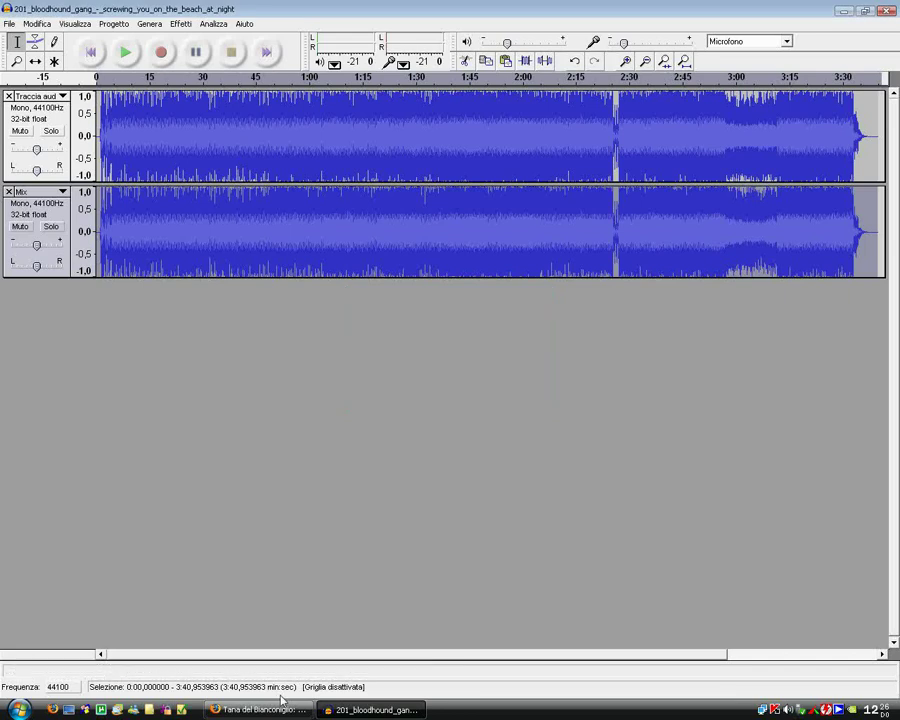
Step: Play the exported MP3 from the desktop in the media player to check the result, and close the player
left_click(365, 709)
left_click(258, 709)
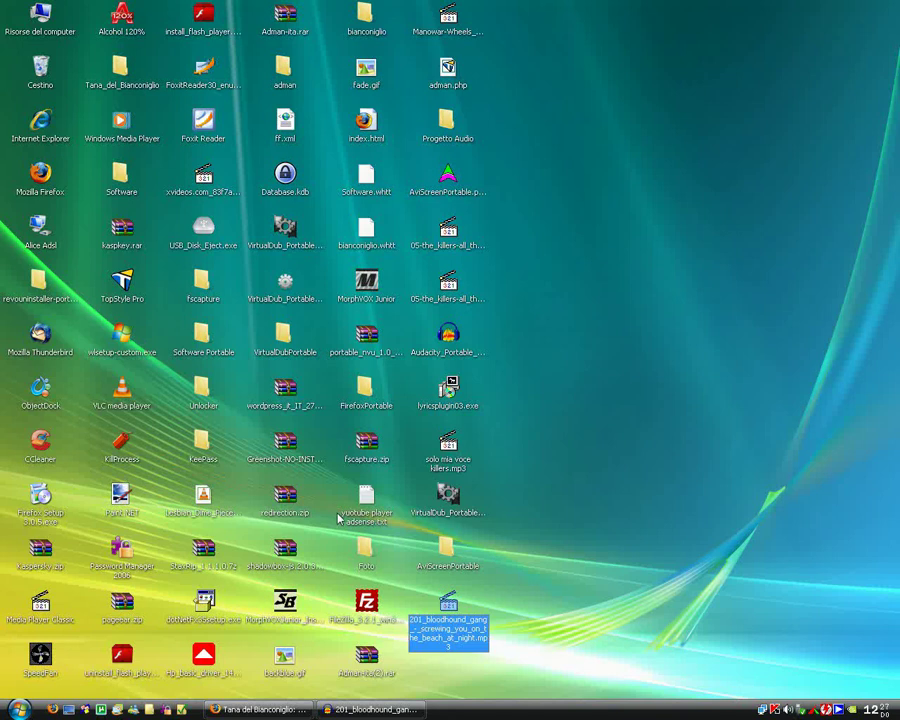
double_click(444, 607)
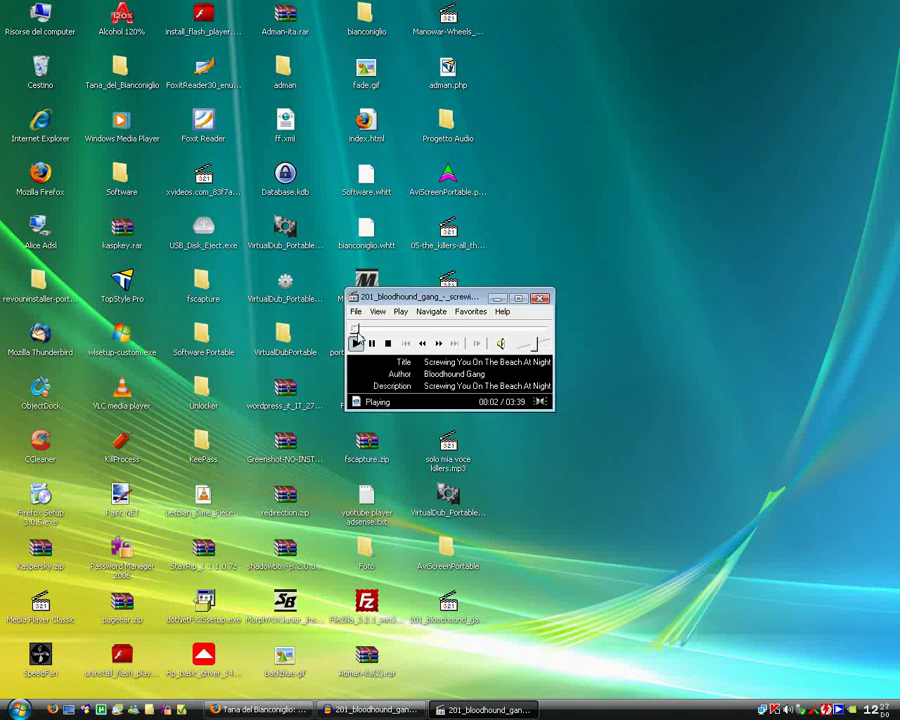
left_click_drag(392, 299, 317, 246)
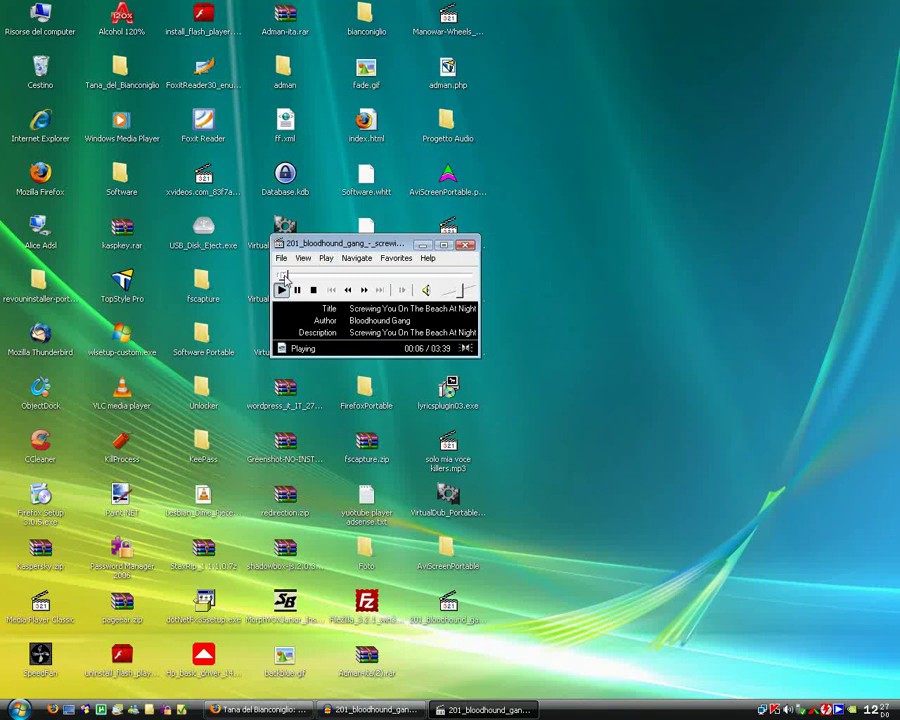
left_click_drag(398, 243, 408, 227)
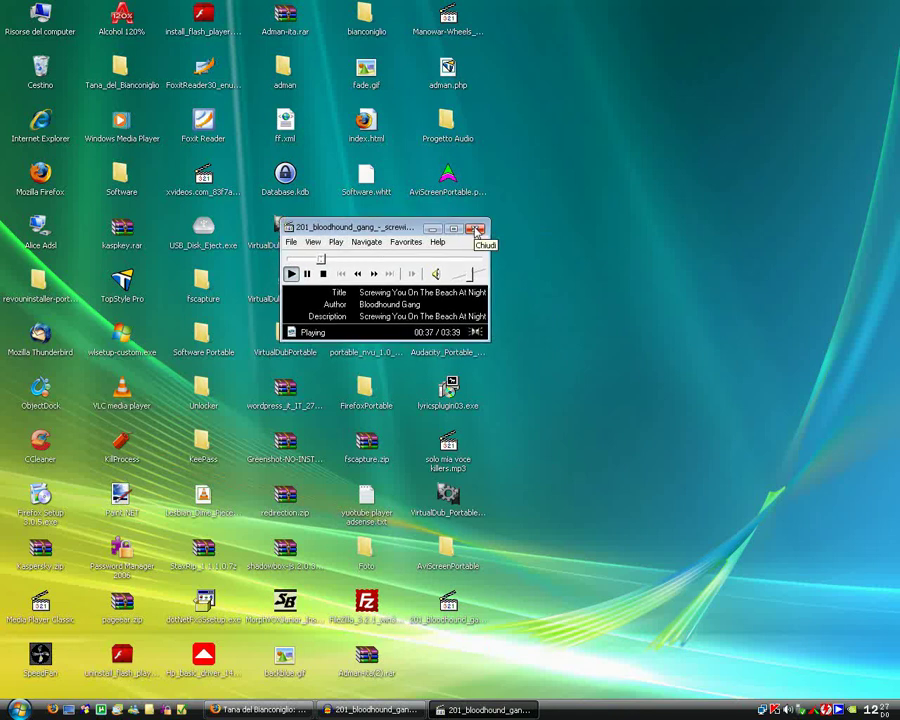
left_click(476, 230)
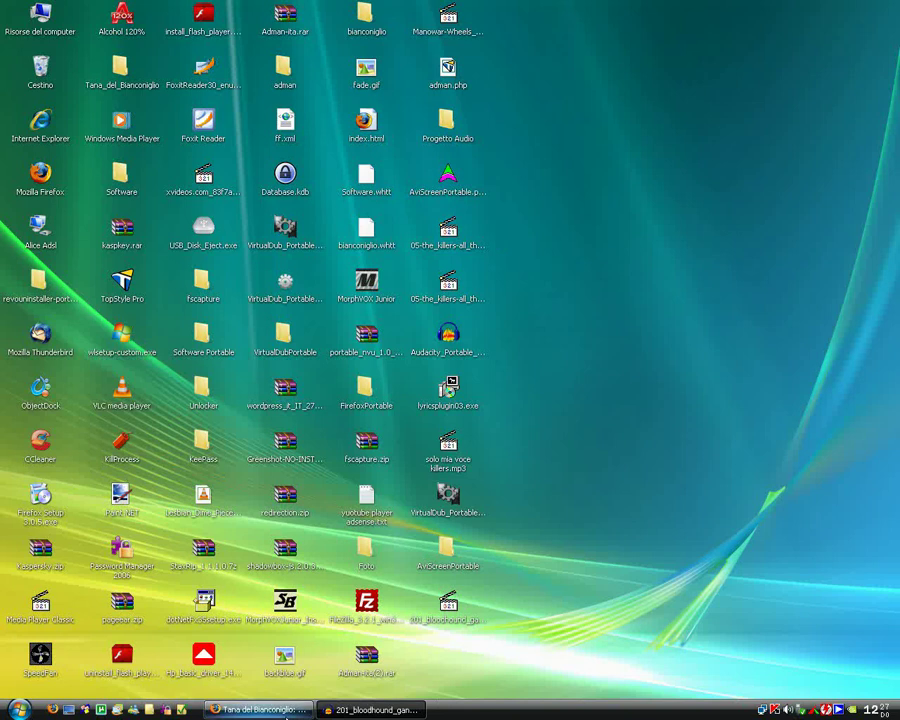